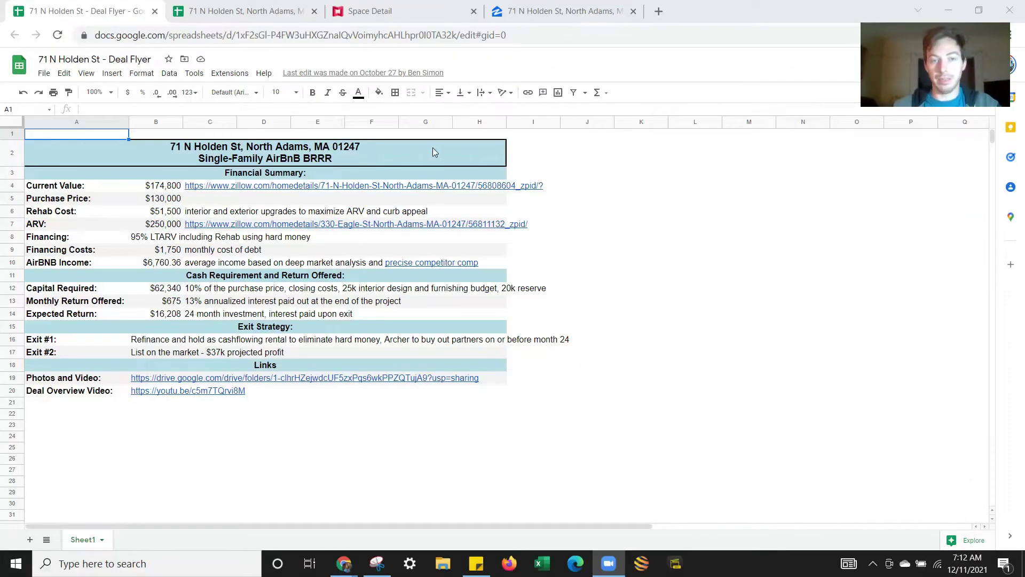
{"action": "left_click", "coordinate": [405, 159]}
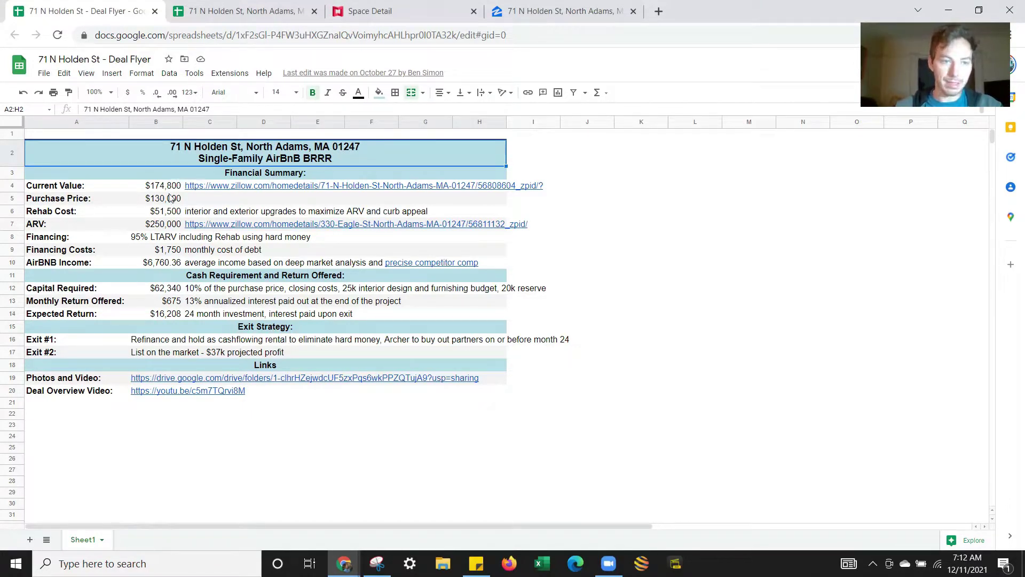
{"action": "left_click", "coordinate": [556, 9]}
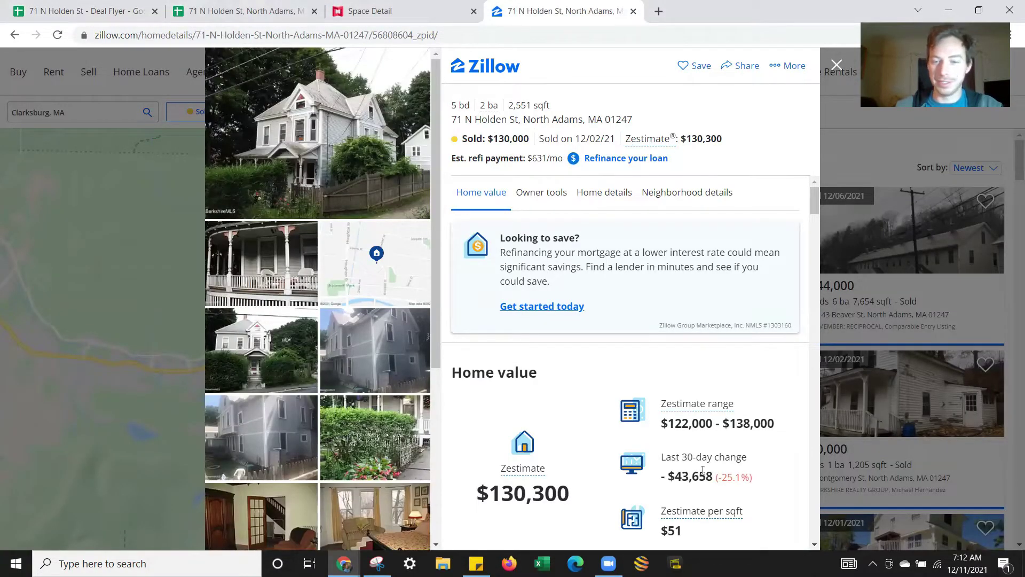
{"action": "scroll", "coordinate": [703, 470], "scroll_direction": "down", "scroll_amount": 1}
{"action": "mouse_move", "coordinate": [668, 411]}
{"action": "left_mouse_down"}
{"action": "mouse_move", "coordinate": [708, 409]}
{"action": "mouse_move", "coordinate": [662, 411]}
{"action": "left_mouse_up"}
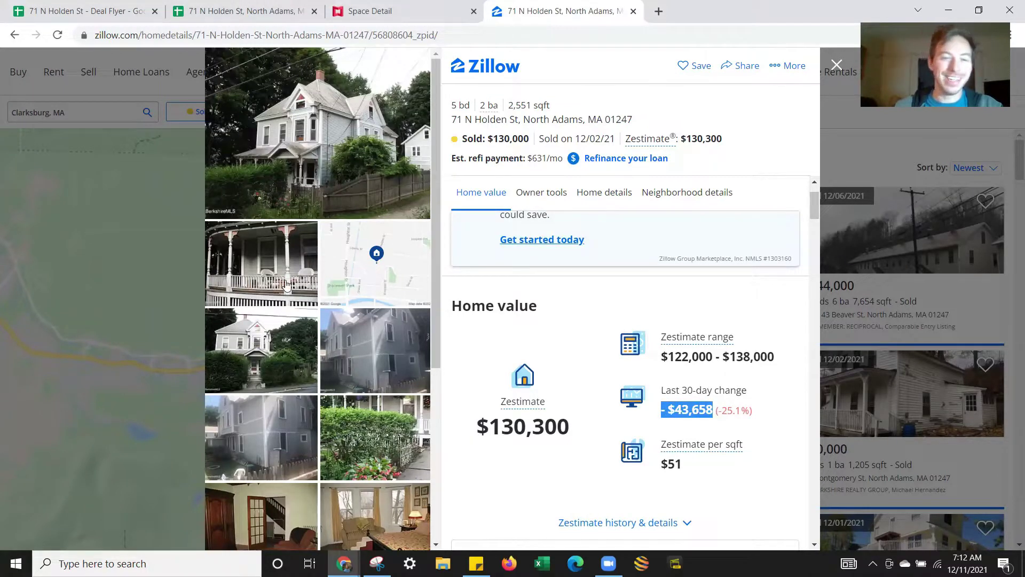
{"action": "scroll", "coordinate": [280, 260], "scroll_direction": "down", "scroll_amount": 5}
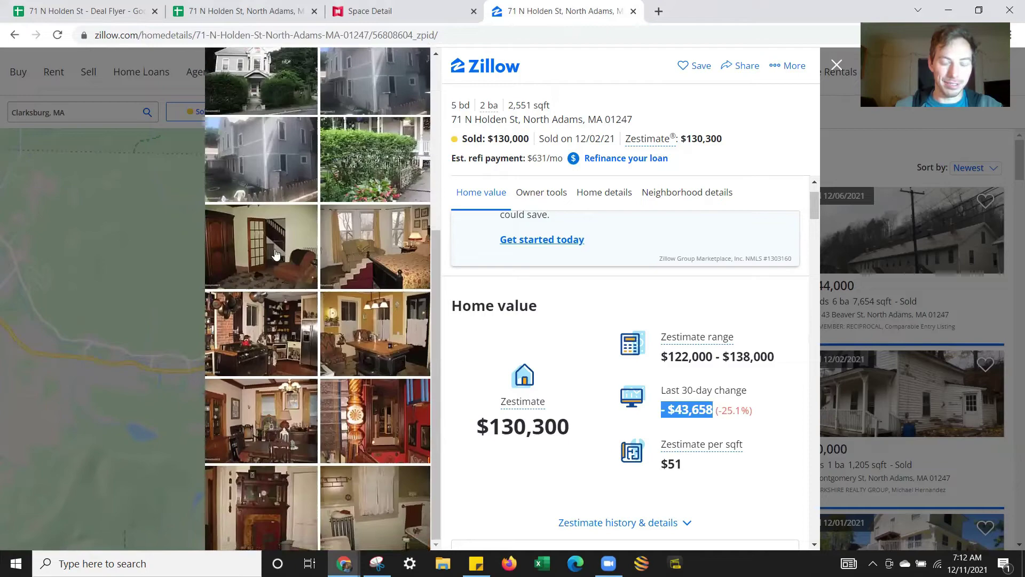
{"action": "scroll", "coordinate": [258, 94], "scroll_direction": "up", "scroll_amount": 5}
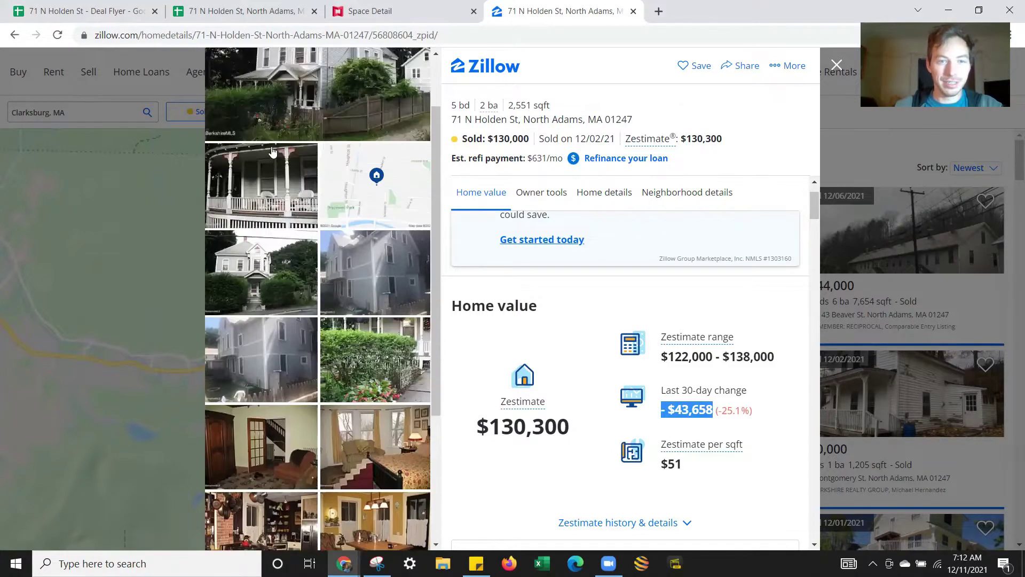
{"action": "scroll", "coordinate": [274, 155], "scroll_direction": "down", "scroll_amount": 5}
{"action": "left_click", "coordinate": [280, 252]}
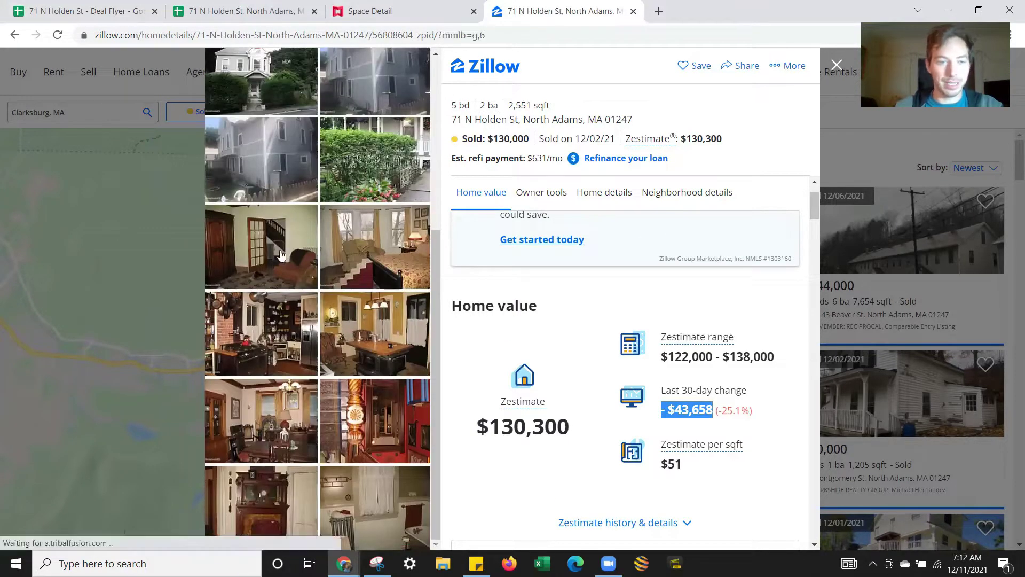
{"action": "left_click", "coordinate": [992, 305]}
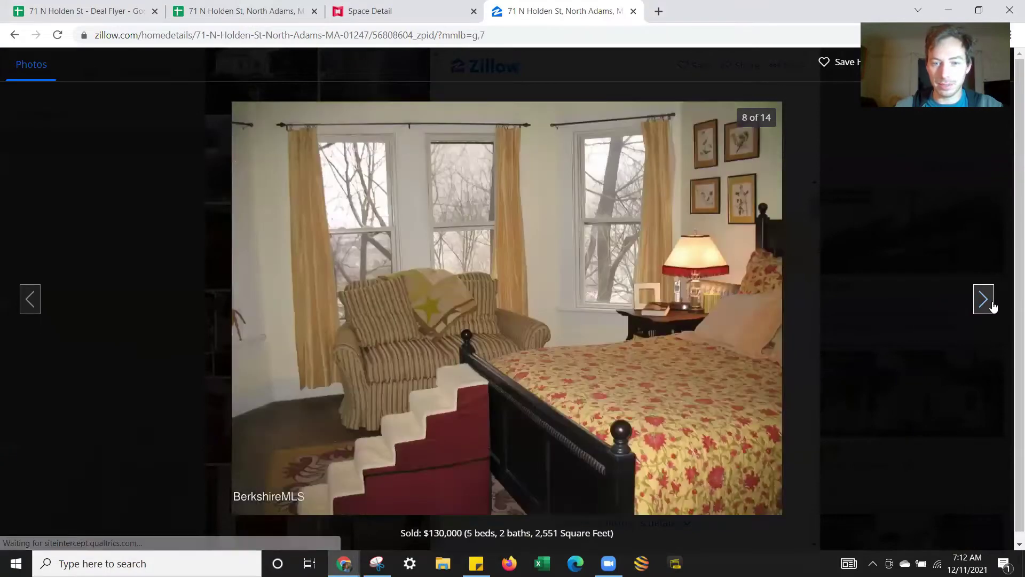
{"action": "left_click", "coordinate": [991, 306]}
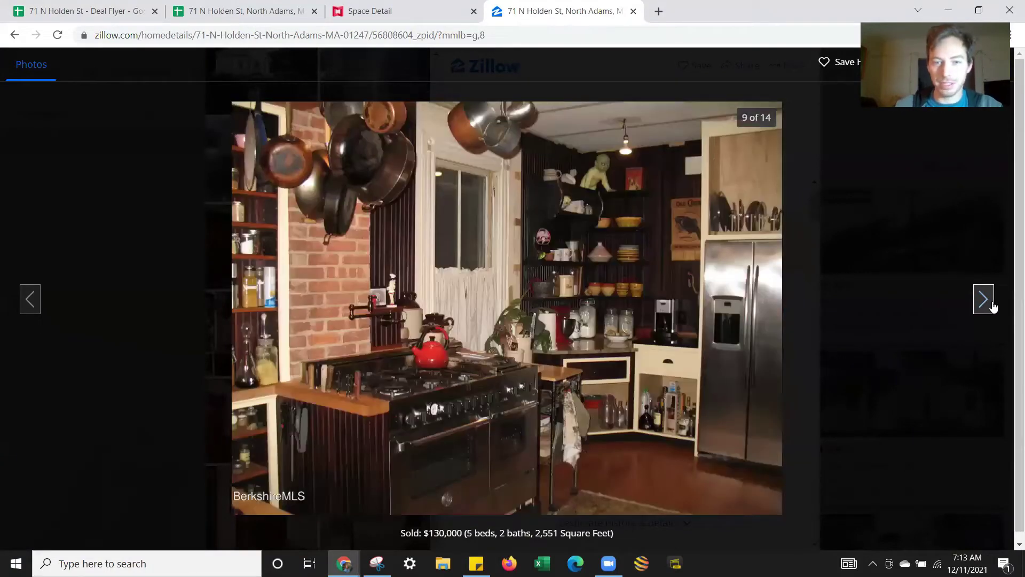
{"action": "left_click", "coordinate": [993, 307]}
{"action": "left_click", "coordinate": [993, 306]}
{"action": "left_click", "coordinate": [992, 305]}
{"action": "left_click", "coordinate": [993, 305]}
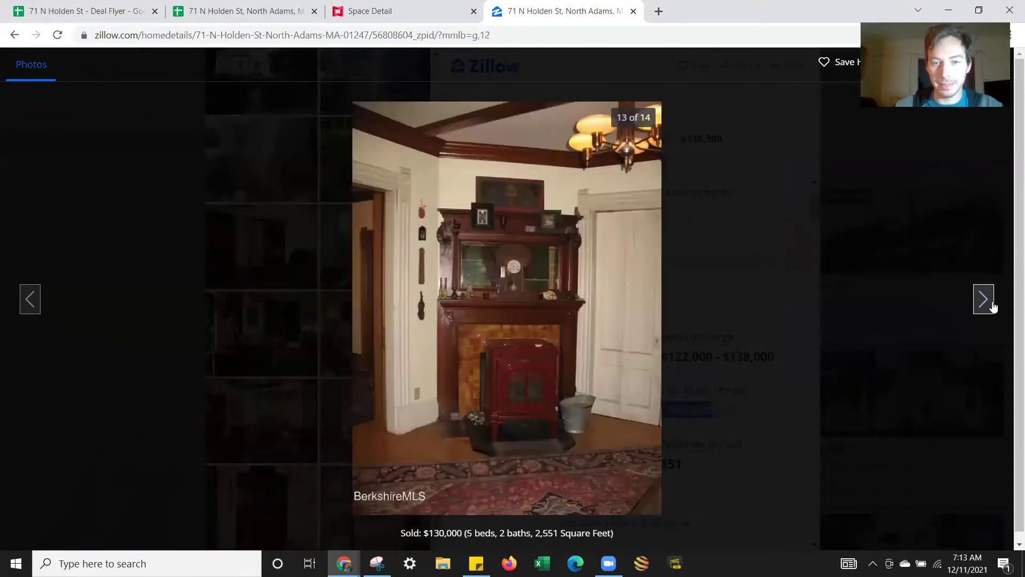
{"action": "left_click", "coordinate": [993, 306]}
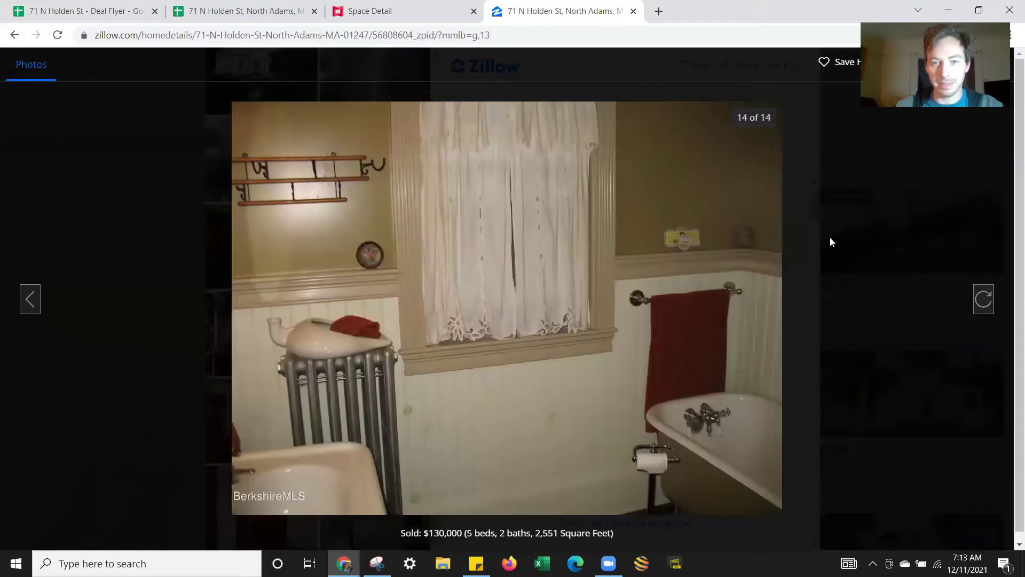
{"action": "key", "text": "Escape"}
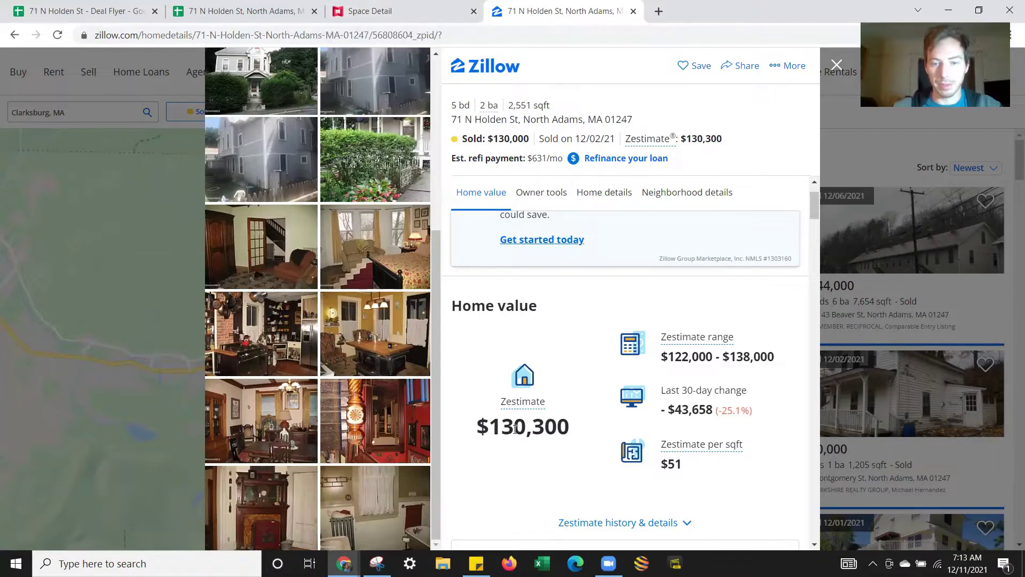
{"action": "left_click_drag", "start_coordinate": [480, 429], "coordinate": [567, 428]}
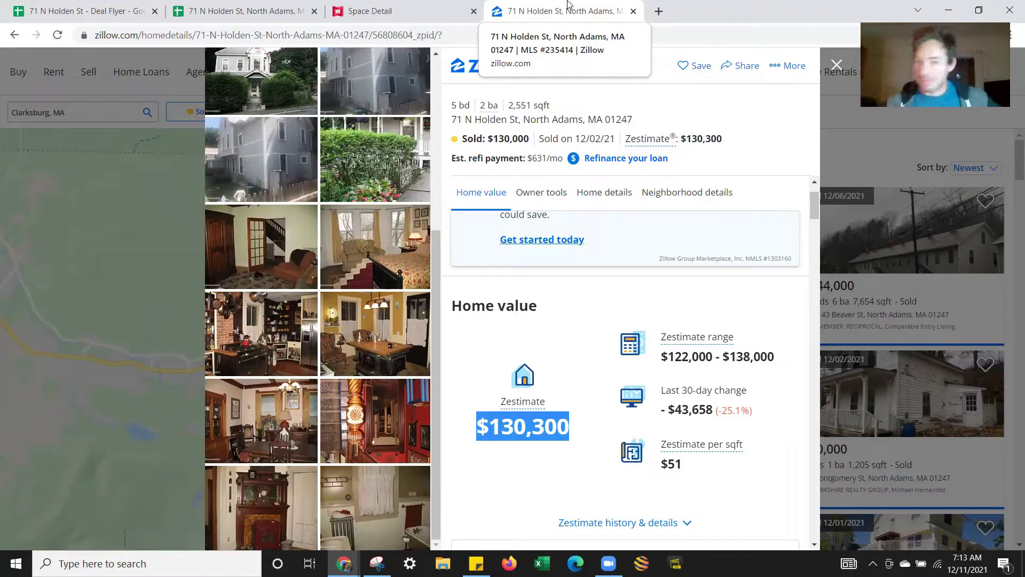
Step: Start the Matterport 3D tour and walk past the wooden cabinet into the kitchen, looking around
{"action": "left_click", "coordinate": [391, 6]}
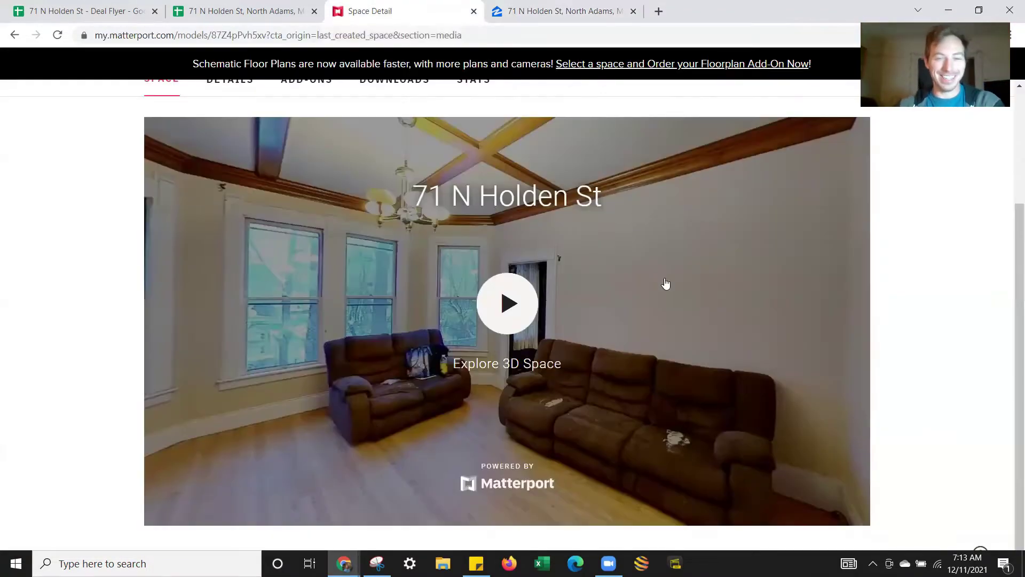
{"action": "left_click", "coordinate": [517, 317]}
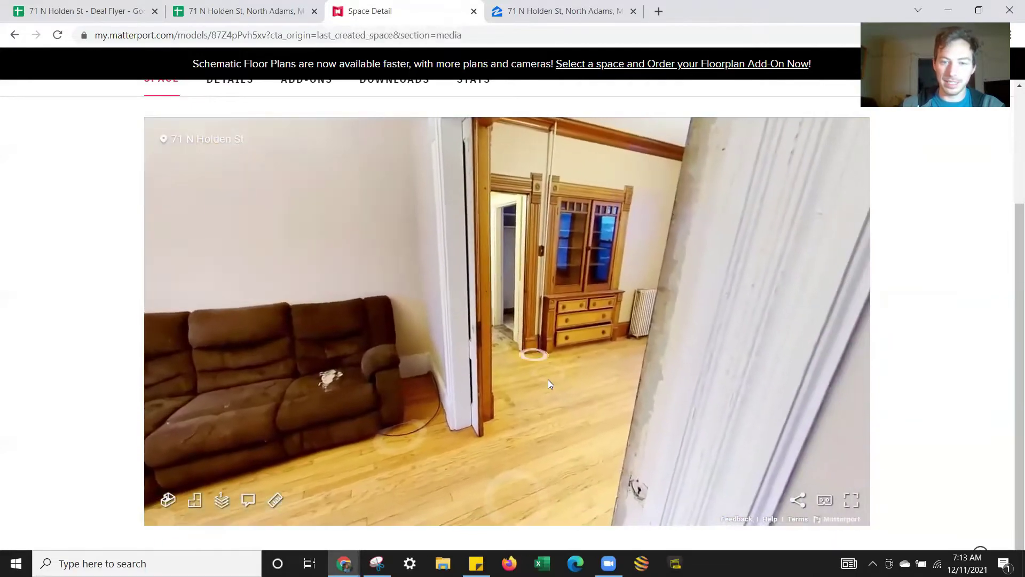
{"action": "left_click", "coordinate": [553, 394]}
{"action": "left_click", "coordinate": [562, 459]}
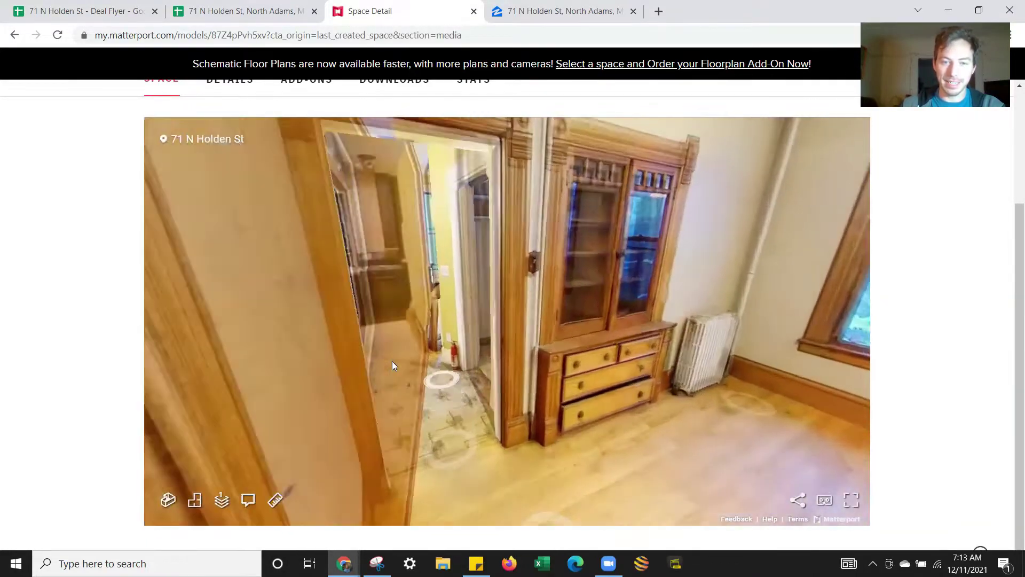
{"action": "left_click", "coordinate": [316, 388]}
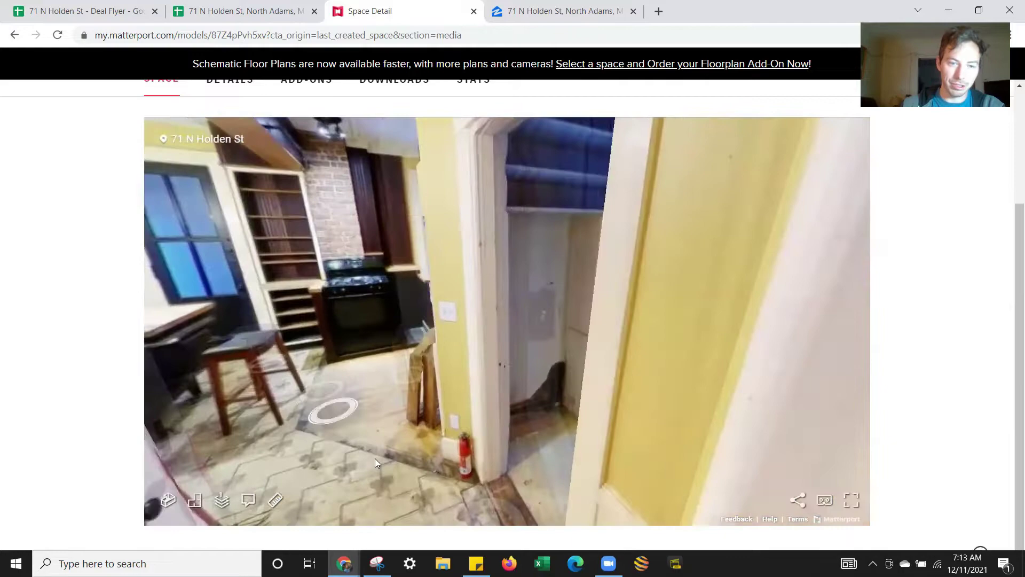
{"action": "left_click", "coordinate": [364, 468]}
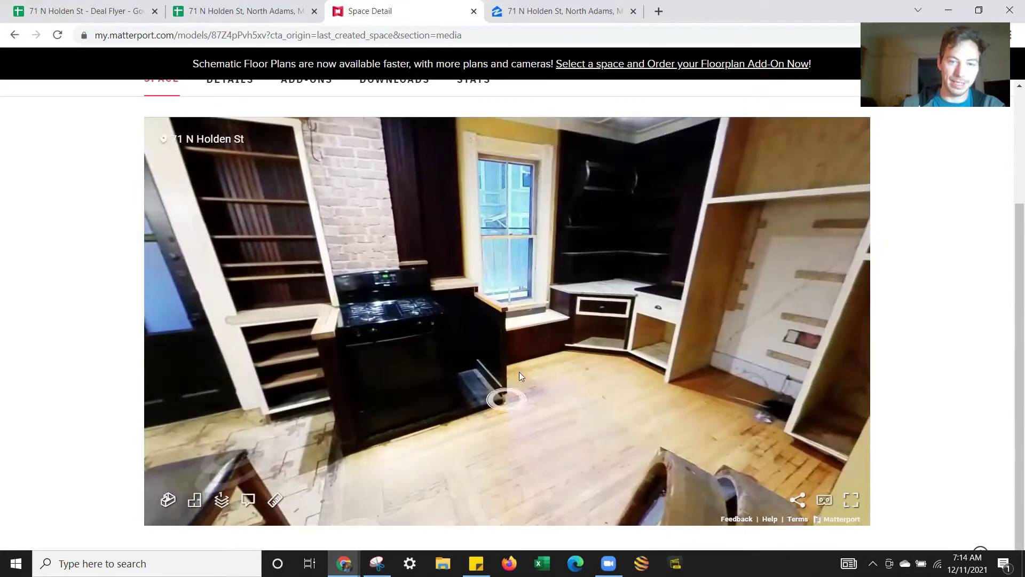
{"action": "mouse_move", "coordinate": [520, 372]}
{"action": "left_mouse_down"}
{"action": "mouse_move", "coordinate": [648, 422]}
{"action": "mouse_move", "coordinate": [406, 374]}
{"action": "mouse_move", "coordinate": [578, 333]}
{"action": "left_mouse_up"}
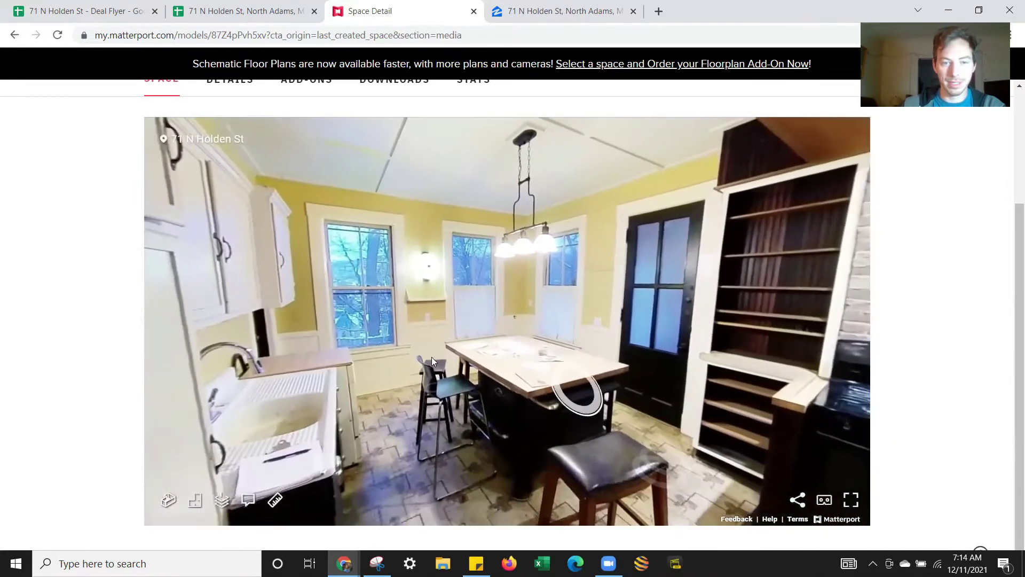
{"action": "left_click_drag", "start_coordinate": [432, 356], "coordinate": [472, 353]}
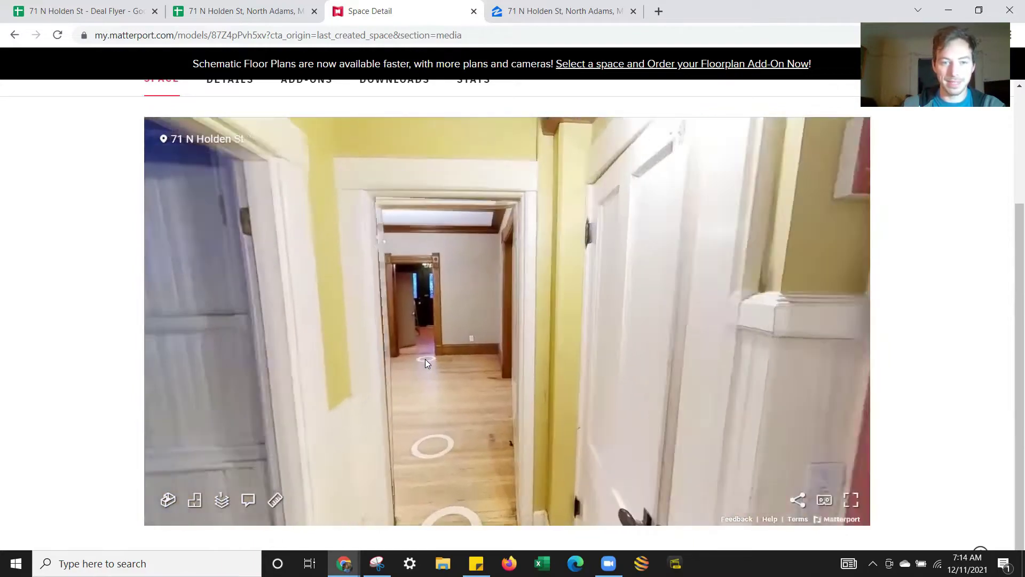
Step: Continue through the dining and fireplace rooms to face the staircase, then return to the Deal Flyer
{"action": "left_click", "coordinate": [426, 359]}
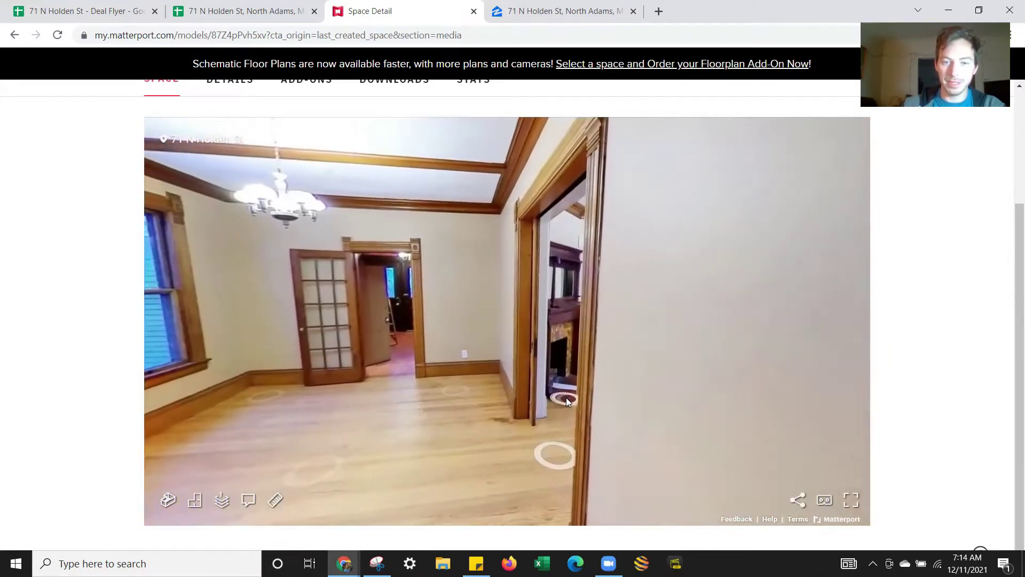
{"action": "left_click", "coordinate": [566, 397]}
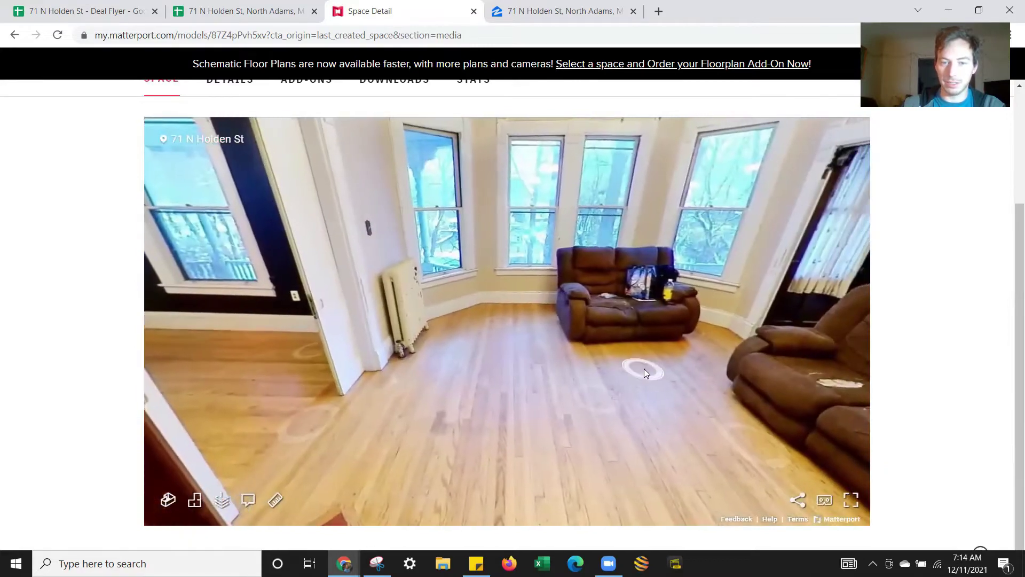
{"action": "left_click", "coordinate": [638, 368]}
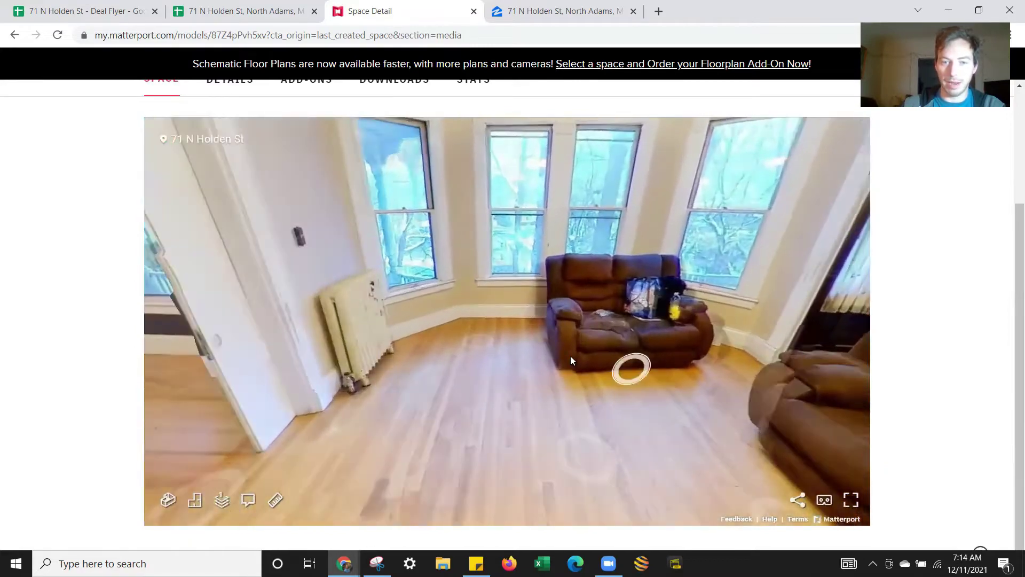
{"action": "left_click", "coordinate": [299, 292]}
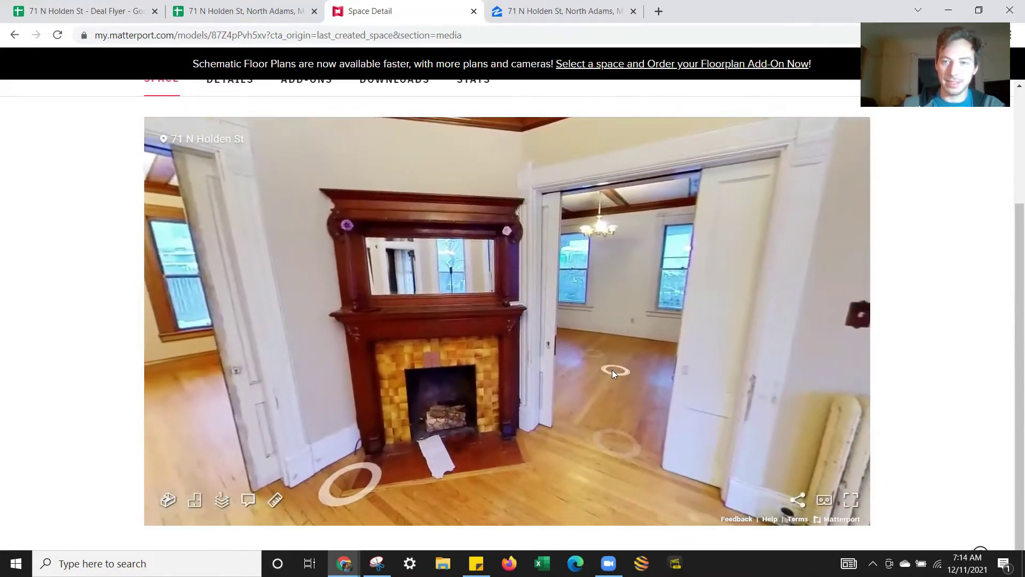
{"action": "left_click", "coordinate": [612, 370]}
{"action": "left_click", "coordinate": [345, 355]}
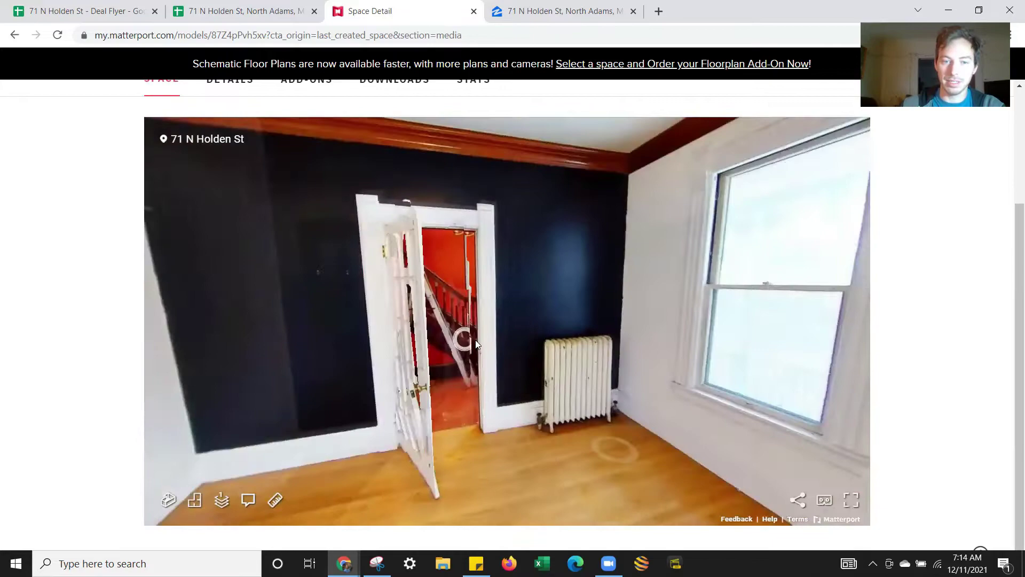
{"action": "left_click", "coordinate": [450, 412]}
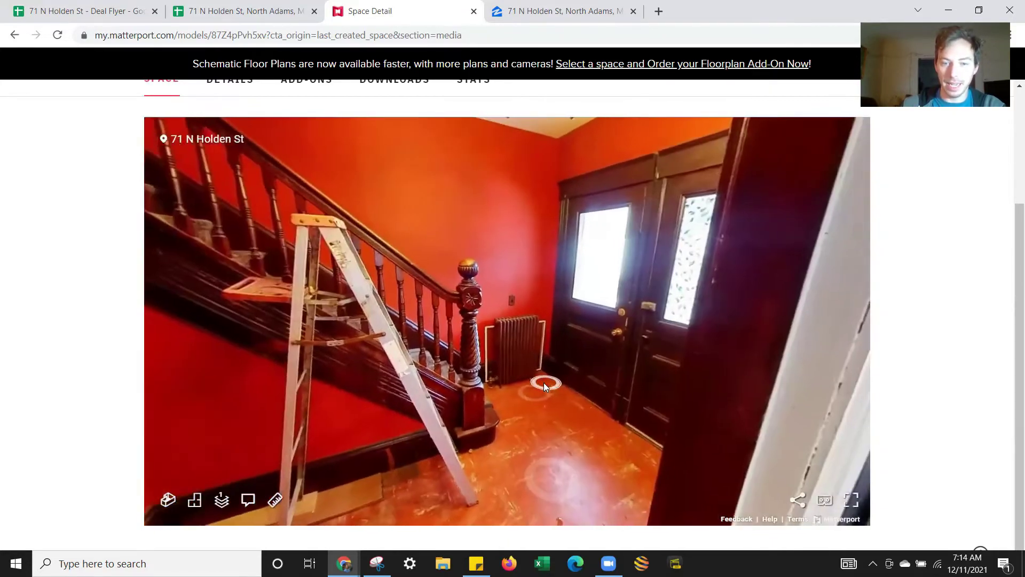
{"action": "left_click", "coordinate": [547, 460]}
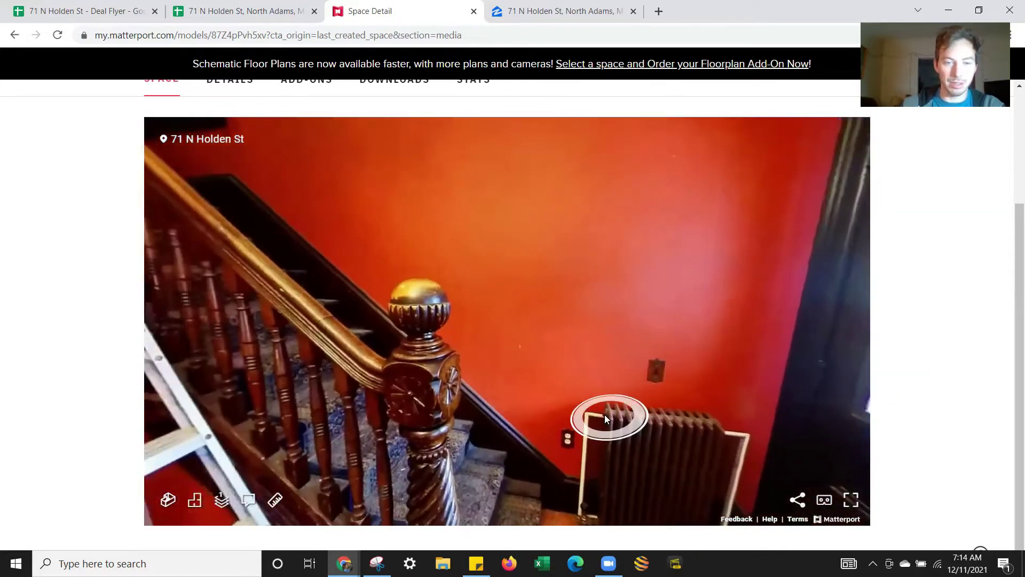
{"action": "left_click_drag", "start_coordinate": [605, 414], "coordinate": [367, 202]}
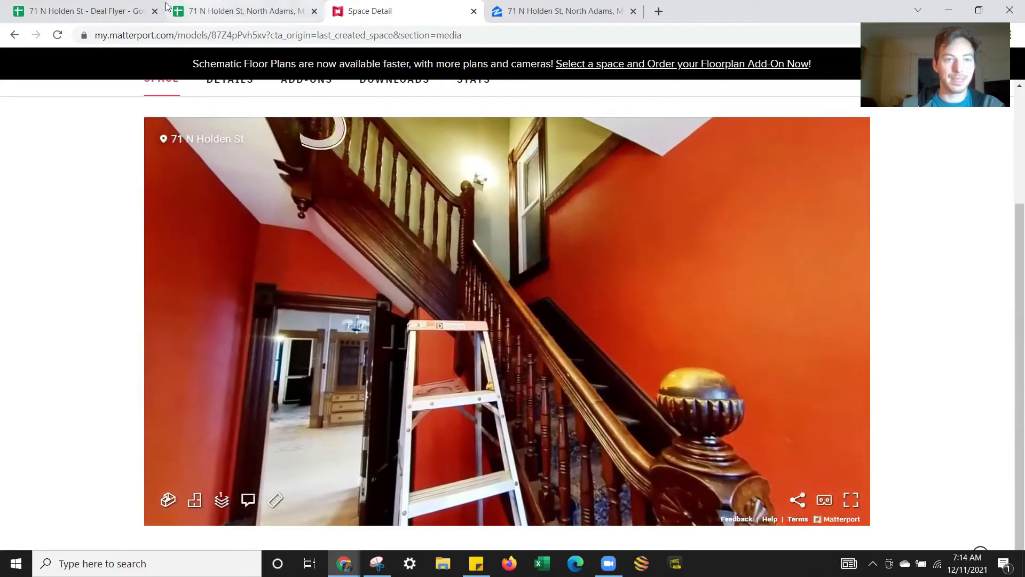
{"action": "left_click", "coordinate": [62, 5]}
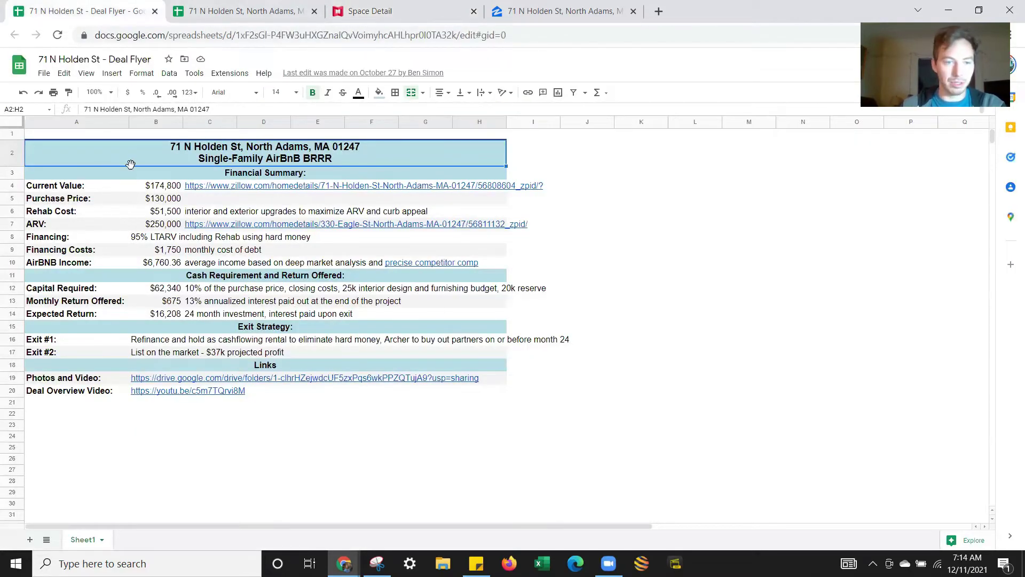
Step: Review Purchase Price (B5), ARV (B7) and Capital Required (B12, C12), then open the Deep Analysis sheet
{"action": "left_click", "coordinate": [176, 199]}
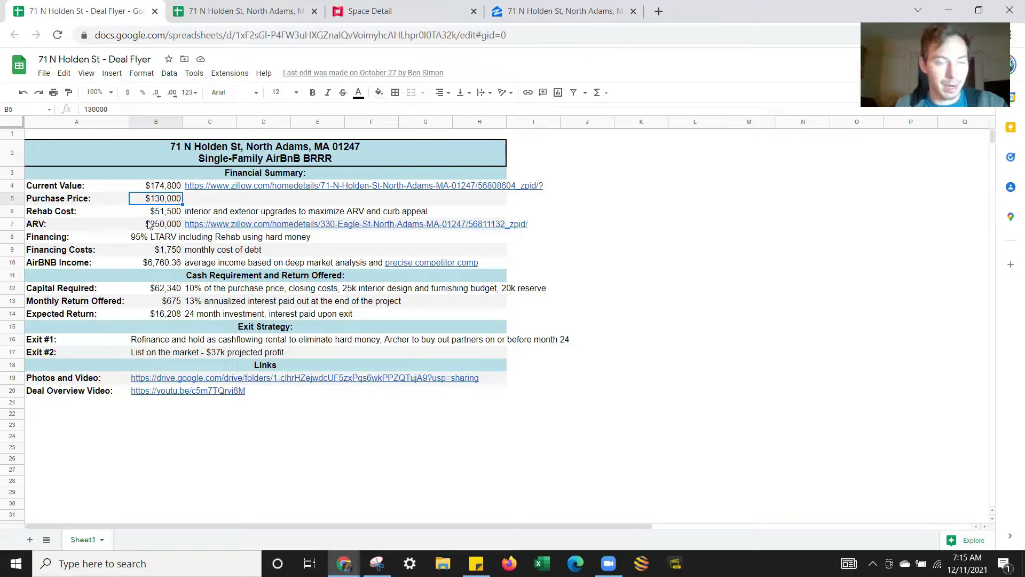
{"action": "key", "text": "Down"}
{"action": "key", "text": "Down"}
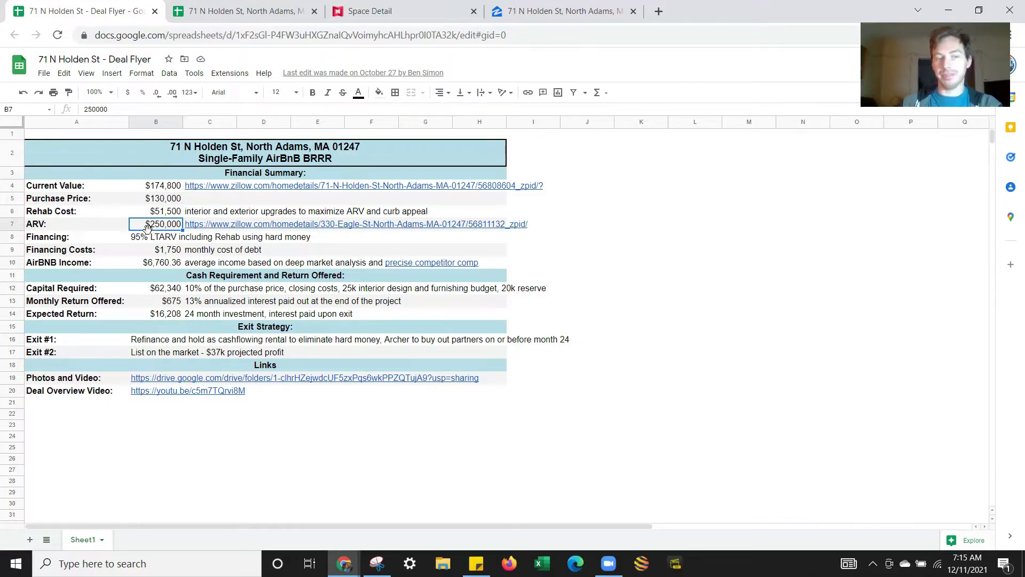
{"action": "left_click", "coordinate": [159, 292]}
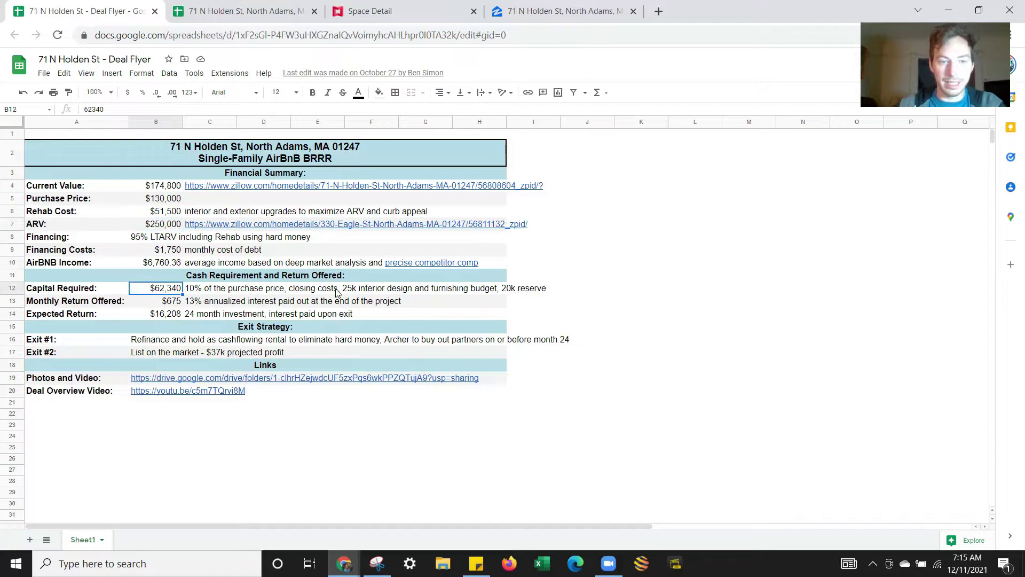
{"action": "left_click", "coordinate": [233, 293]}
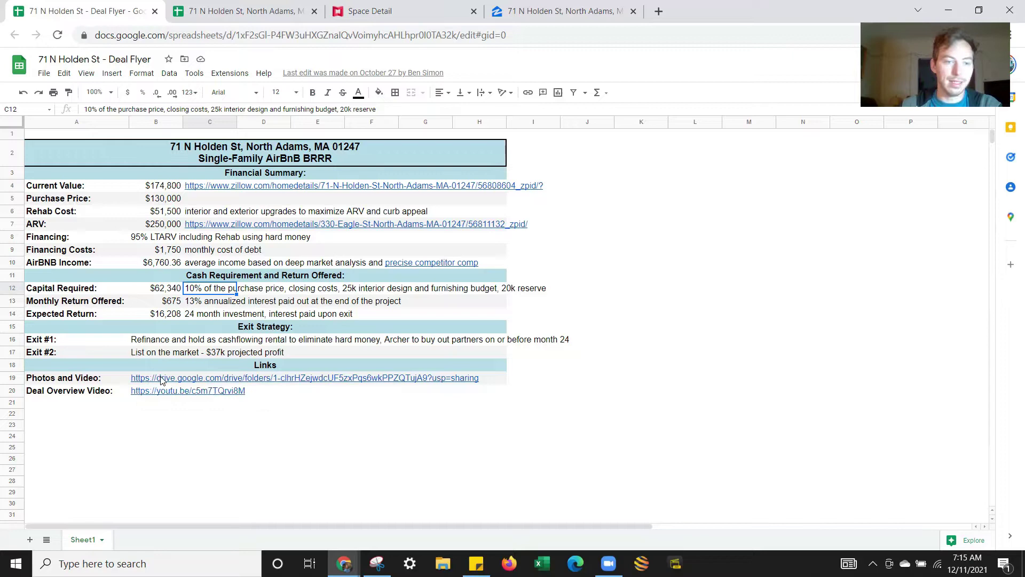
{"action": "key", "text": "ctrl+Tab"}
{"action": "left_click", "coordinate": [155, 538]}
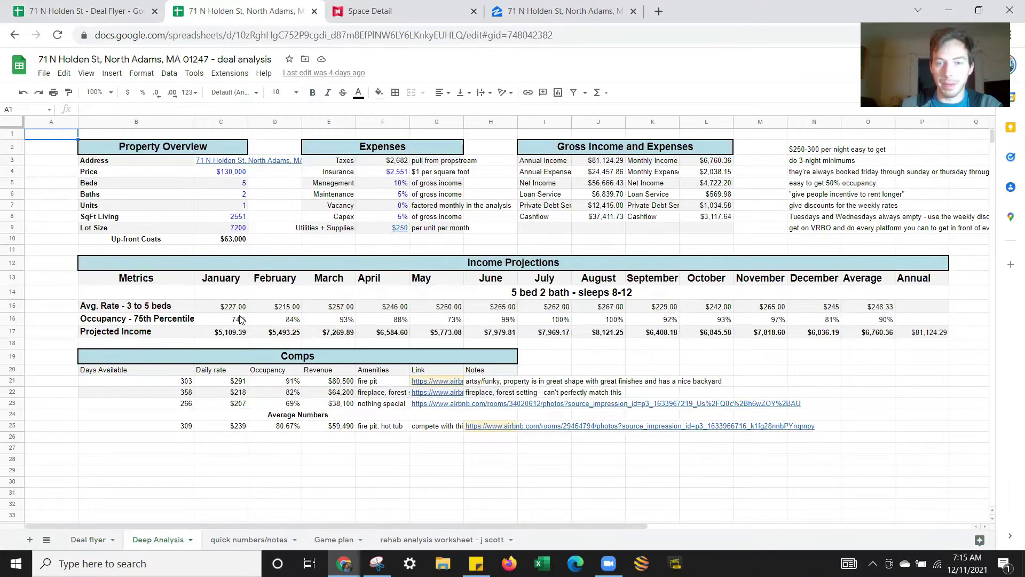
Step: Step through the Airbnb comp links G21–G25 and open the G25 listing in a new tab
{"action": "left_click_drag", "start_coordinate": [131, 287], "coordinate": [593, 326]}
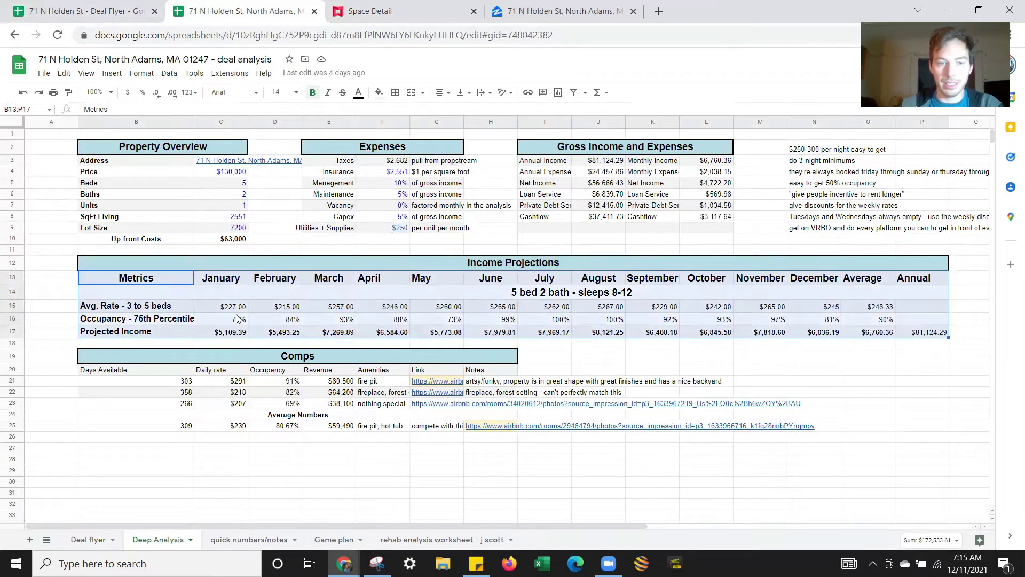
{"action": "left_click", "coordinate": [433, 380]}
{"action": "key", "text": "Down"}
{"action": "key", "text": "Down"}
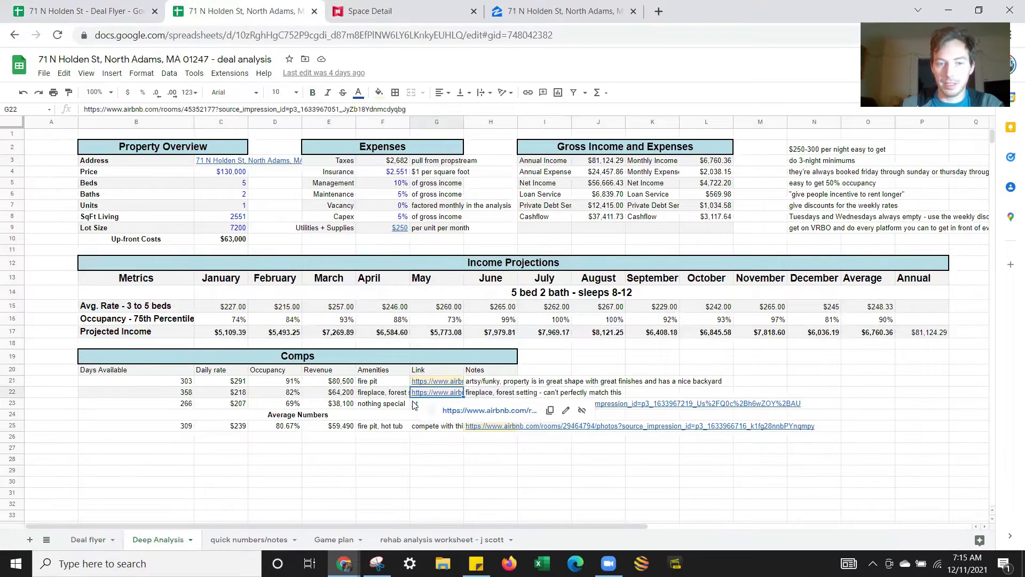
{"action": "key", "text": "Down"}
{"action": "key", "text": "Down"}
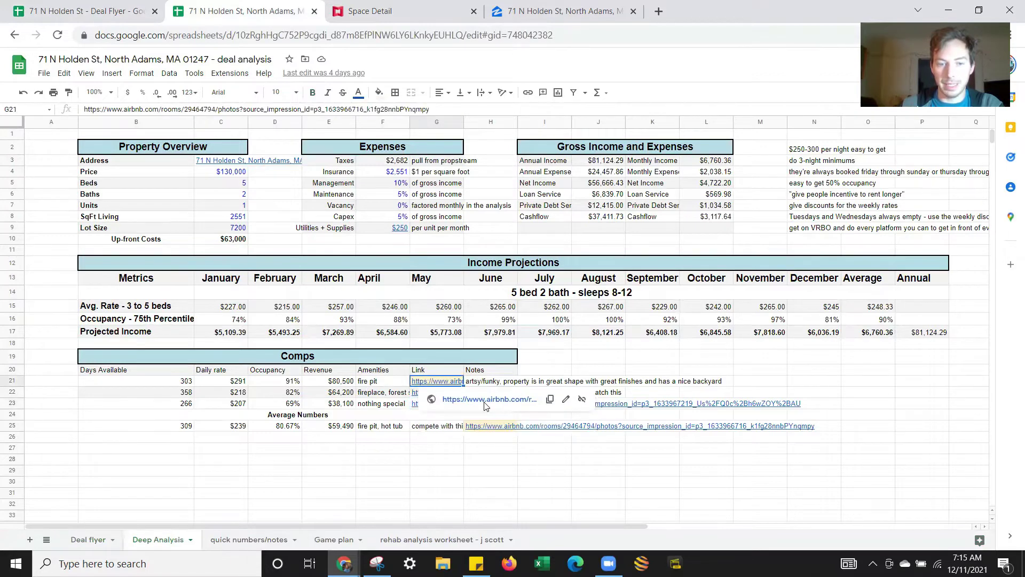
{"action": "left_click", "coordinate": [489, 444]}
{"action": "left_click", "coordinate": [195, 4]}
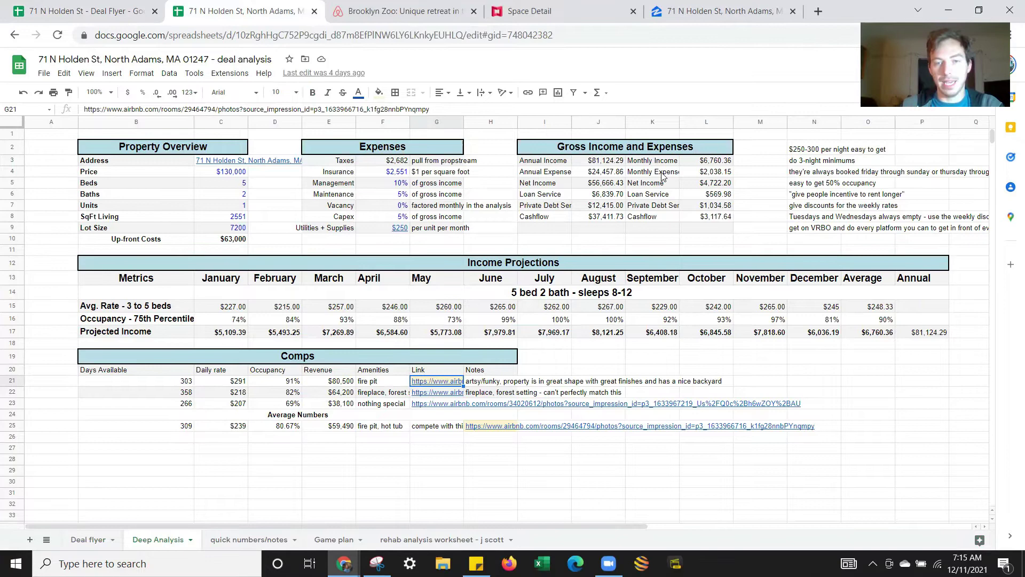
Step: Inspect the Expenses block and the $3,117.64 monthly cashflow formula
{"action": "left_click_drag", "start_coordinate": [324, 169], "coordinate": [484, 233]}
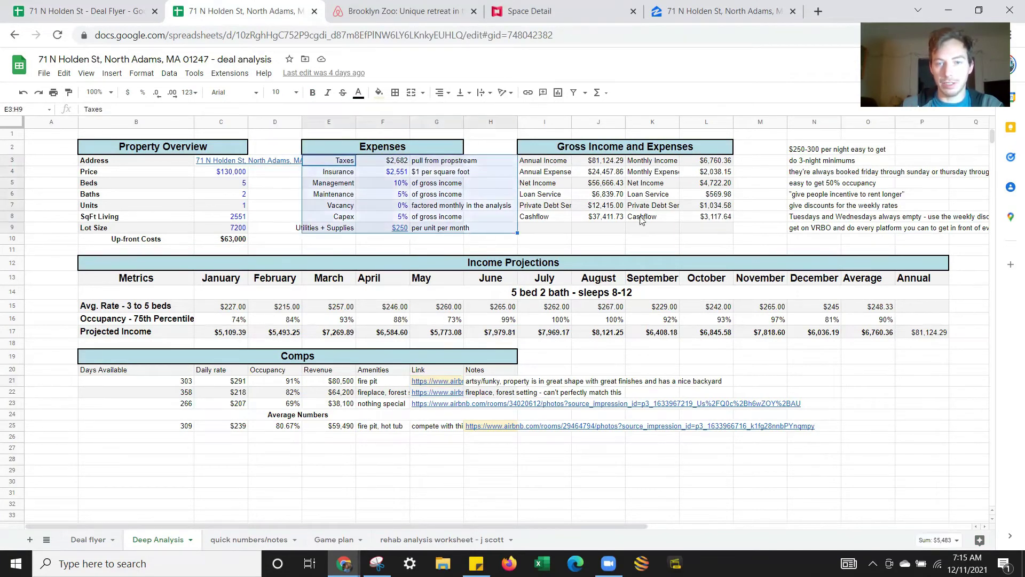
{"action": "left_click", "coordinate": [643, 217]}
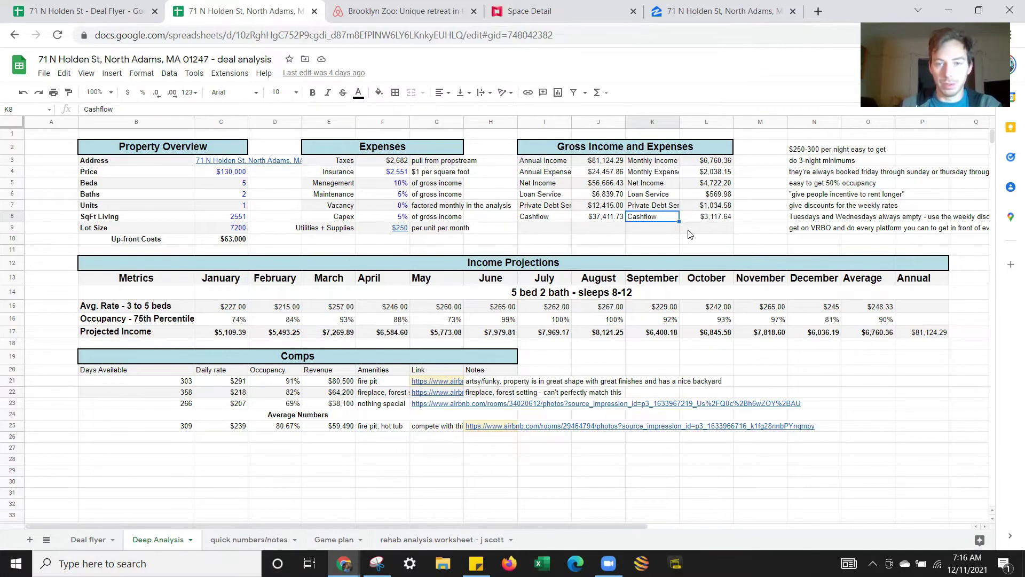
{"action": "left_click_drag", "start_coordinate": [693, 221], "coordinate": [616, 229]}
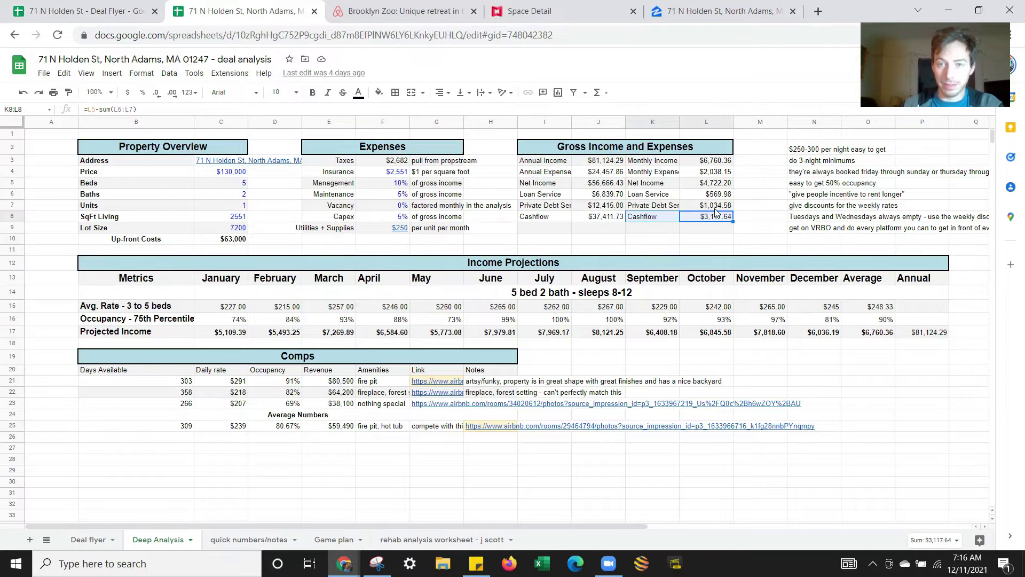
{"action": "left_click", "coordinate": [87, 6]}
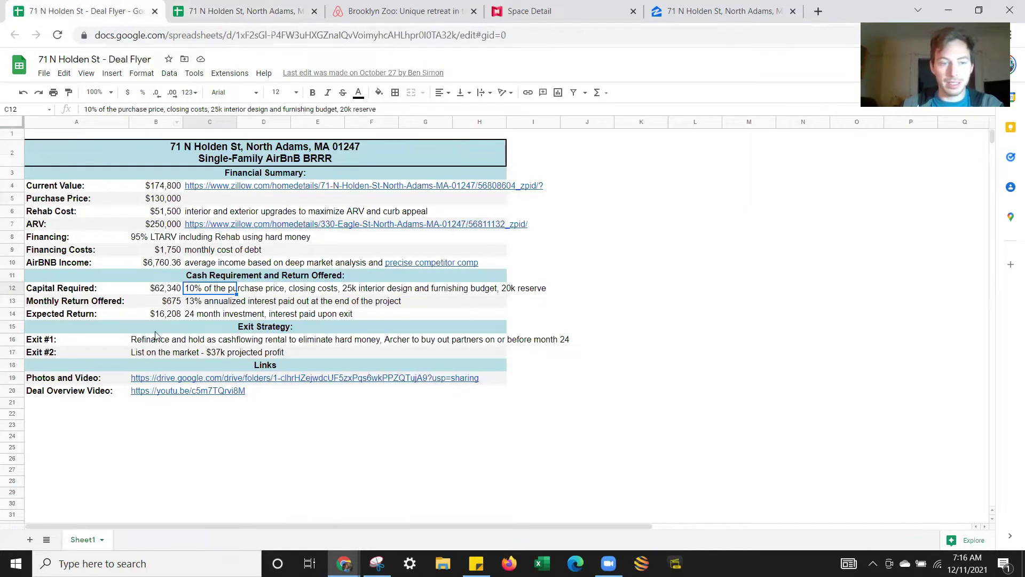
{"action": "left_click", "coordinate": [148, 350]}
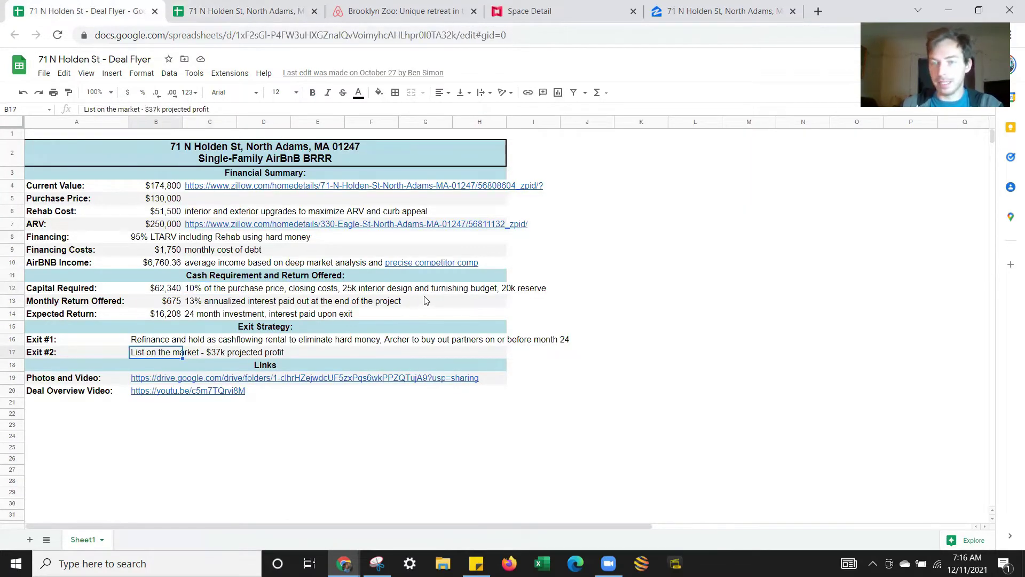
{"action": "left_click", "coordinate": [160, 228]}
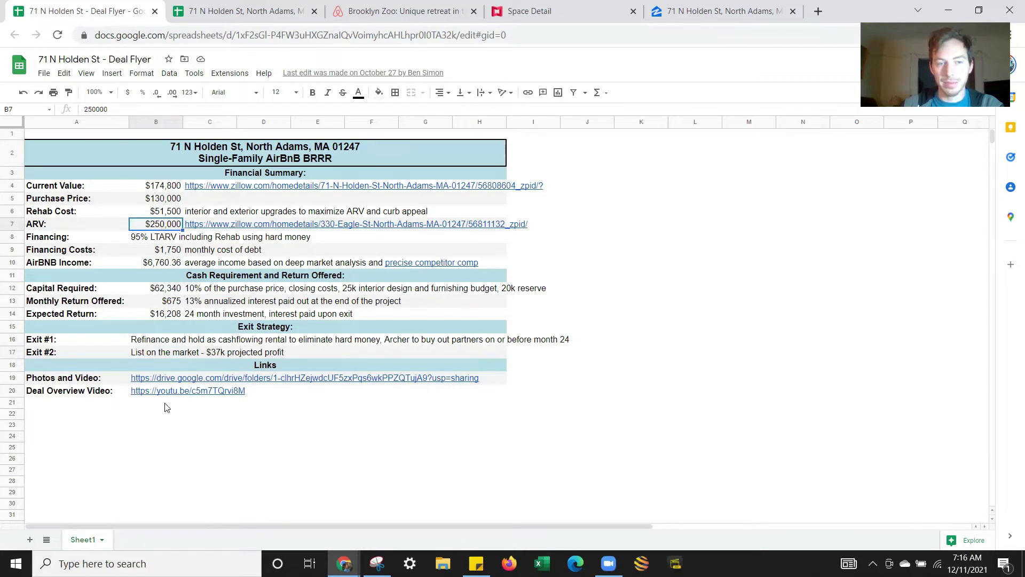